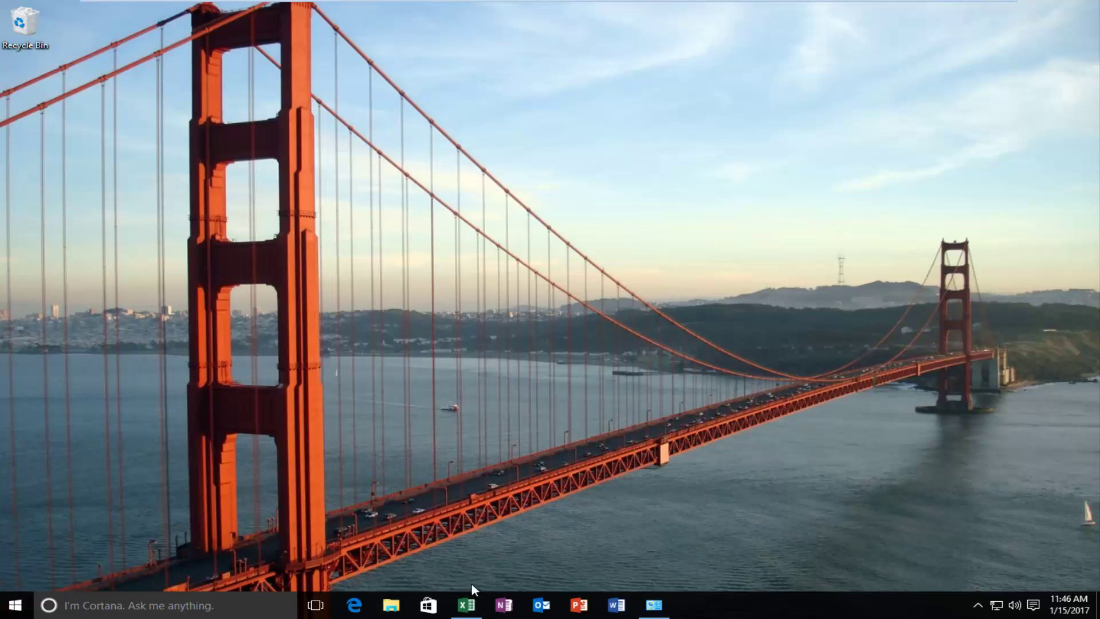
Restore the Excel workbook and select the values in column C.
left_click(467, 604)
left_click(139, 239)
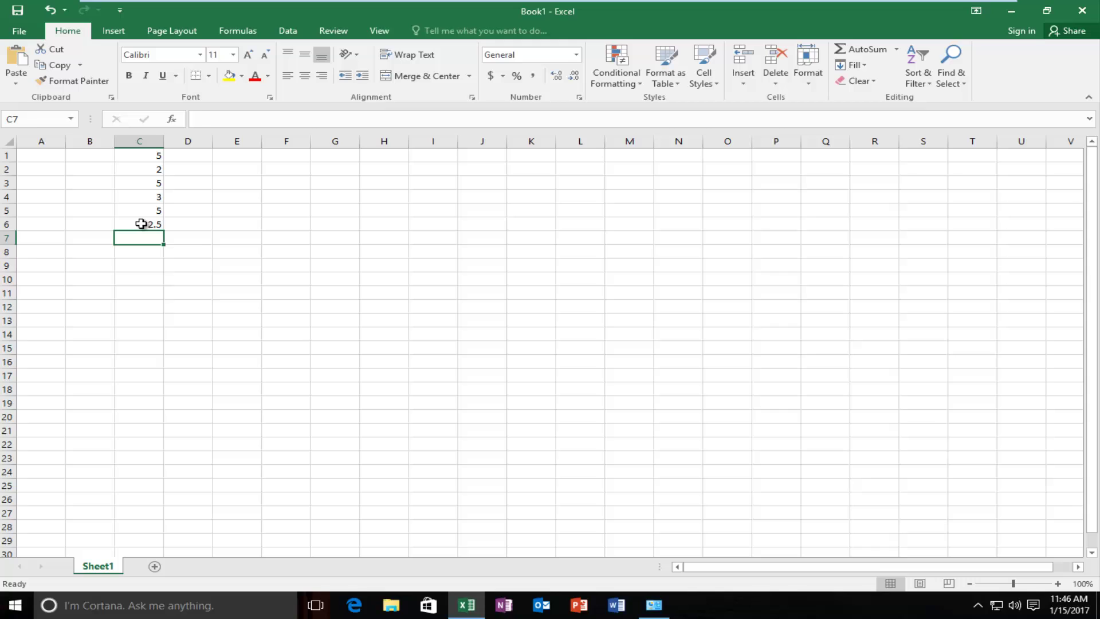
left_click_drag(140, 223, 139, 155)
left_click(139, 154)
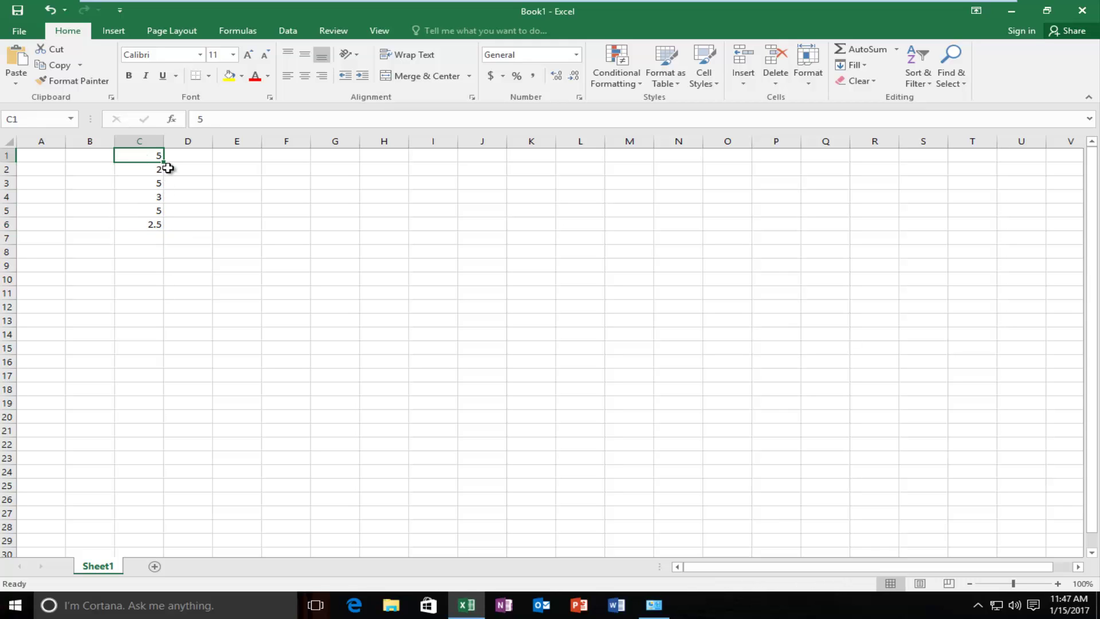
left_click(184, 168)
left_click_drag(139, 155, 150, 378)
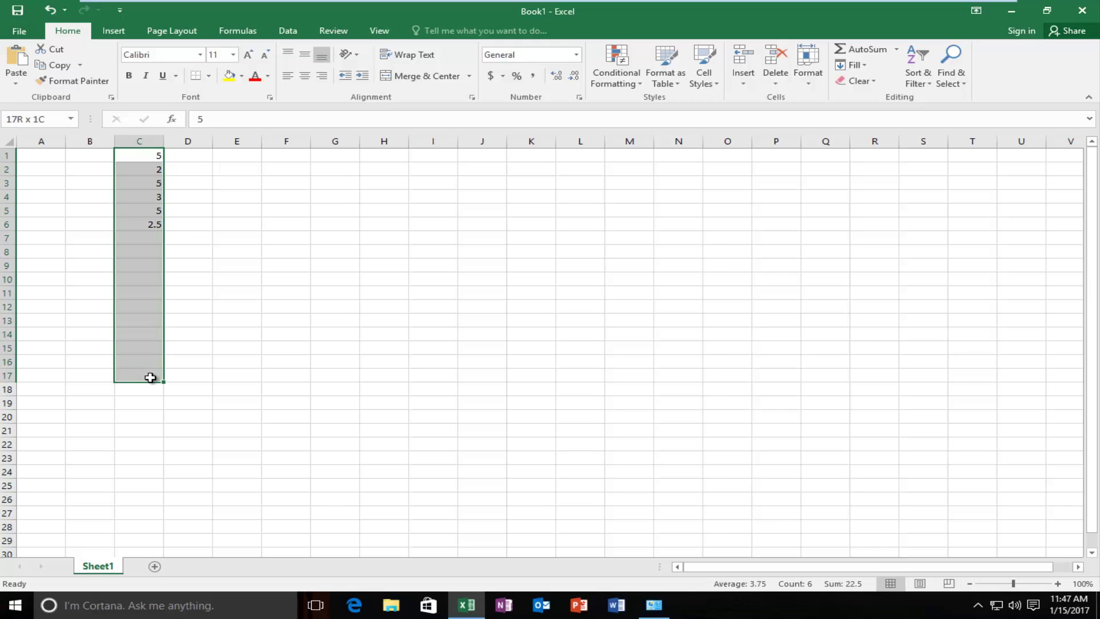
left_click(187, 251)
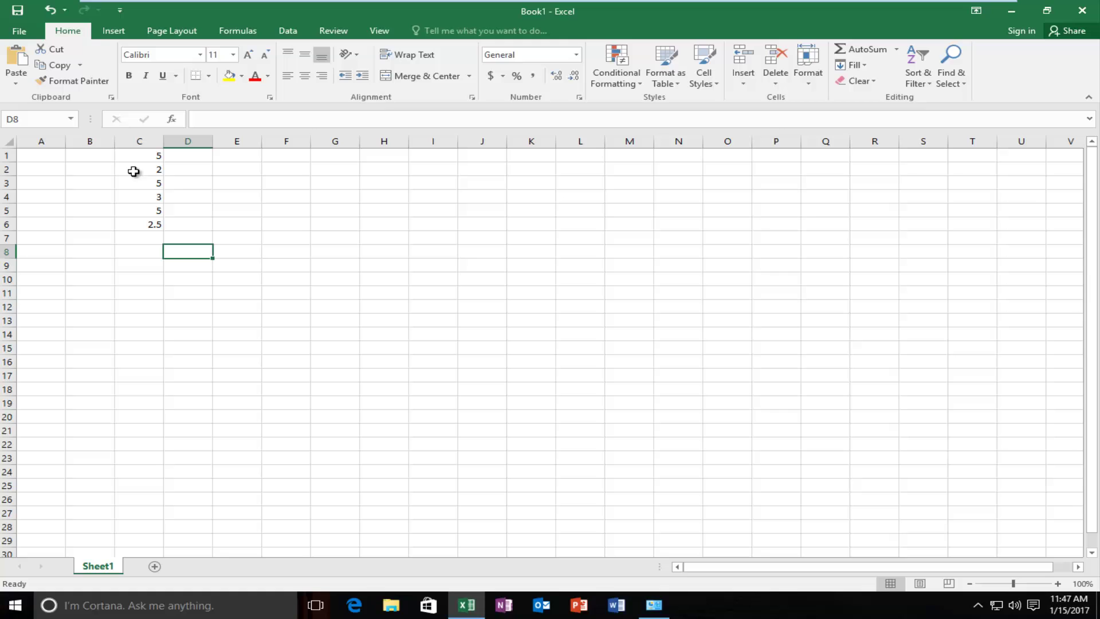
Review the column C values by selecting C6, C5, C2, C13, C9 and range C5:C14.
left_click(140, 224)
left_click(154, 211)
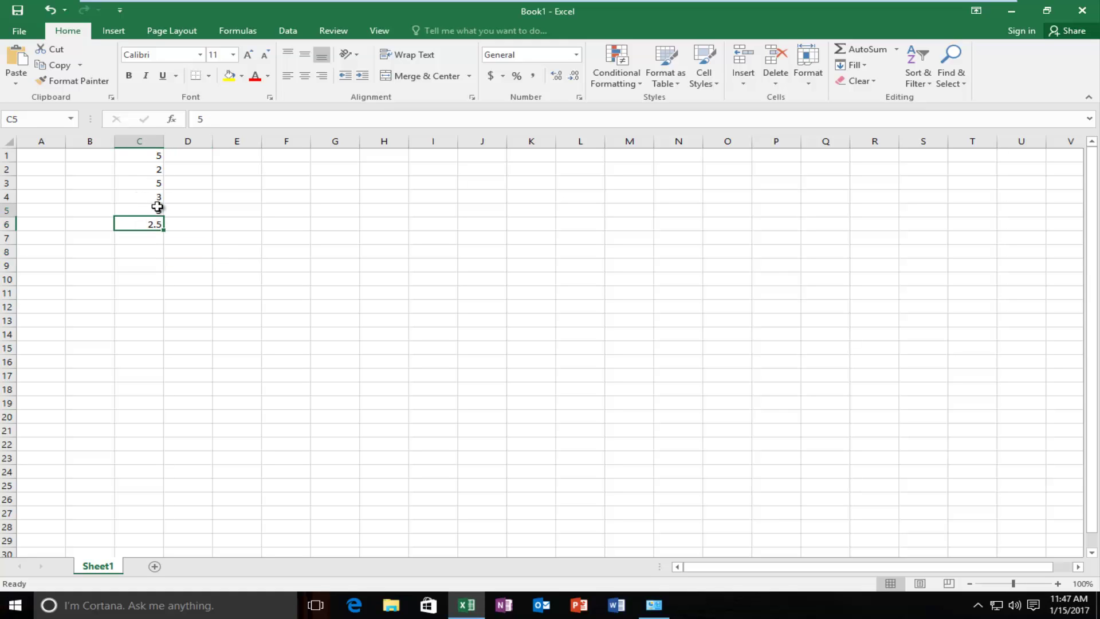
left_click(158, 169)
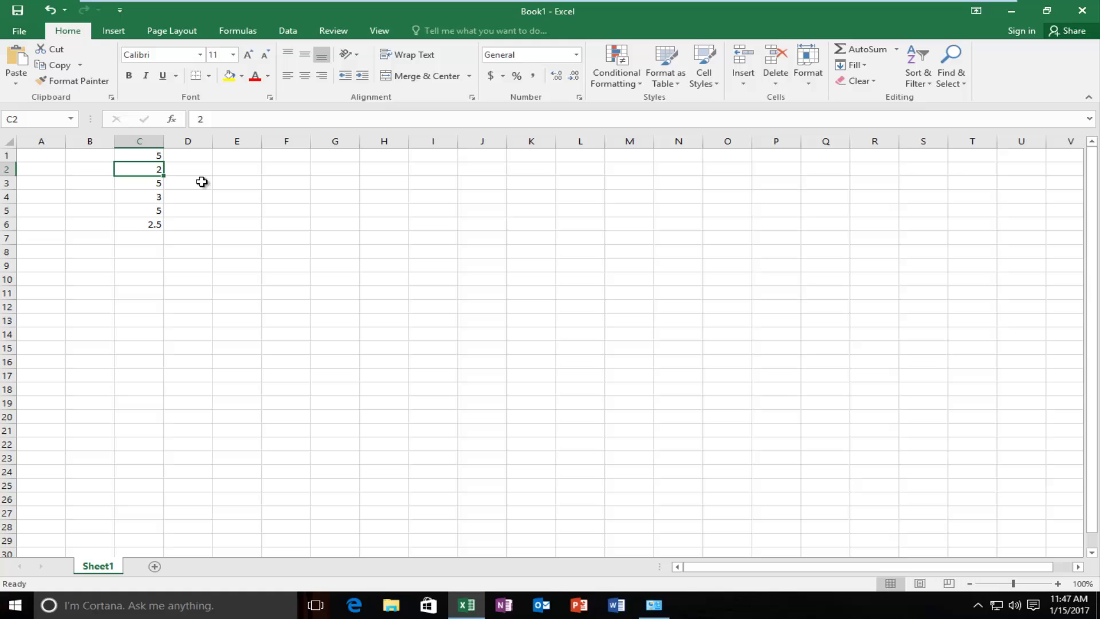
left_click(130, 318)
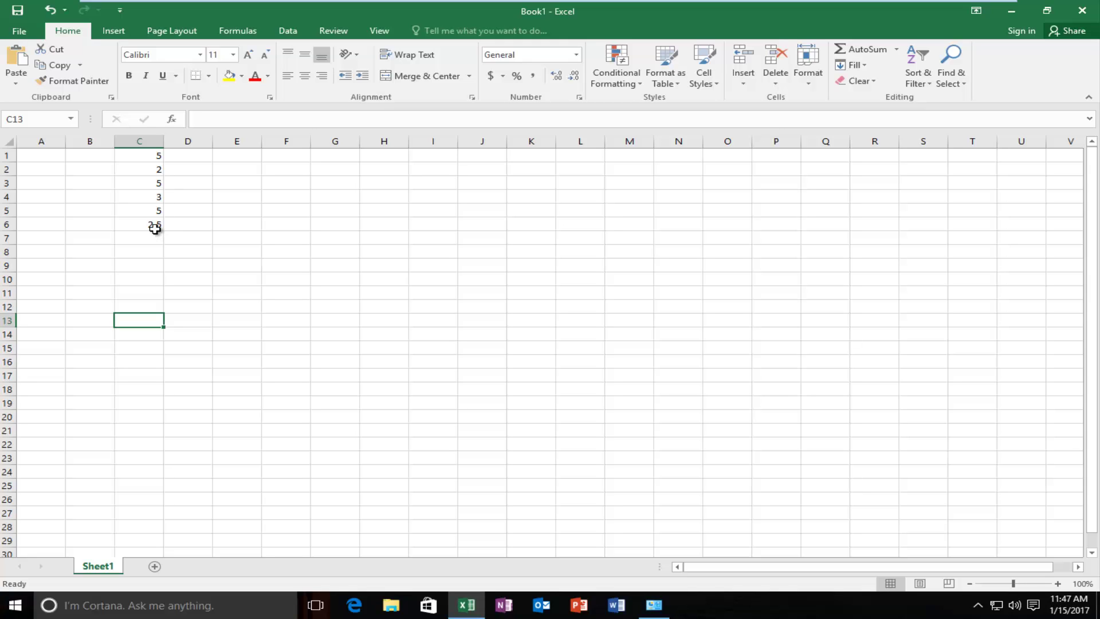
left_click(140, 265)
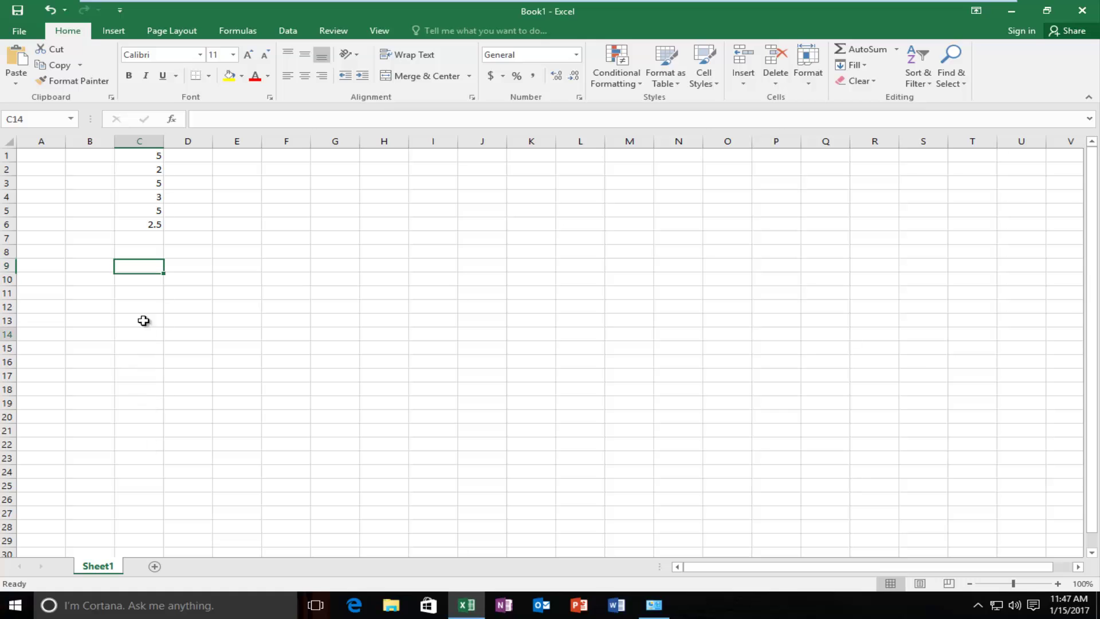
left_click_drag(140, 335, 142, 180)
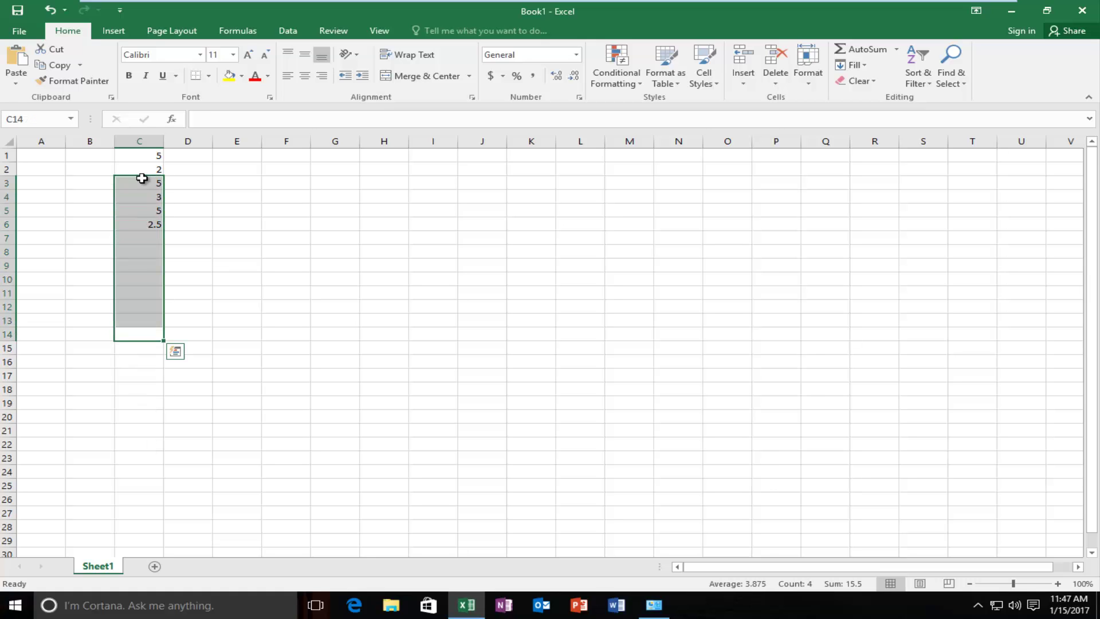
left_click(143, 169)
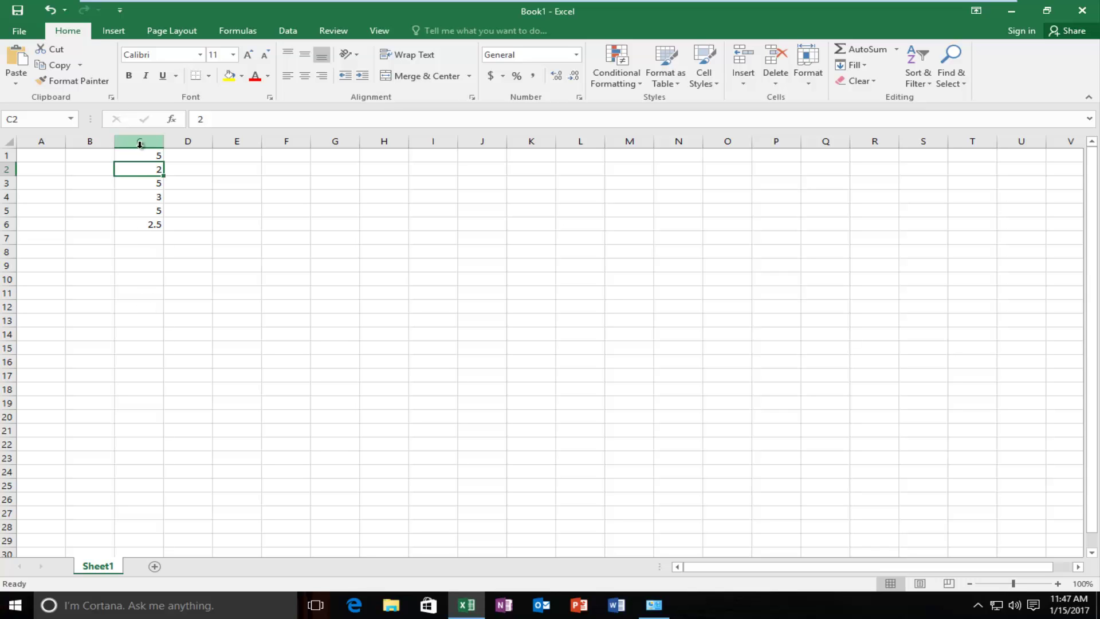
Open Format Cells from the column C header's right-click menu and move the dialog aside.
left_click(138, 142)
right_click(138, 144)
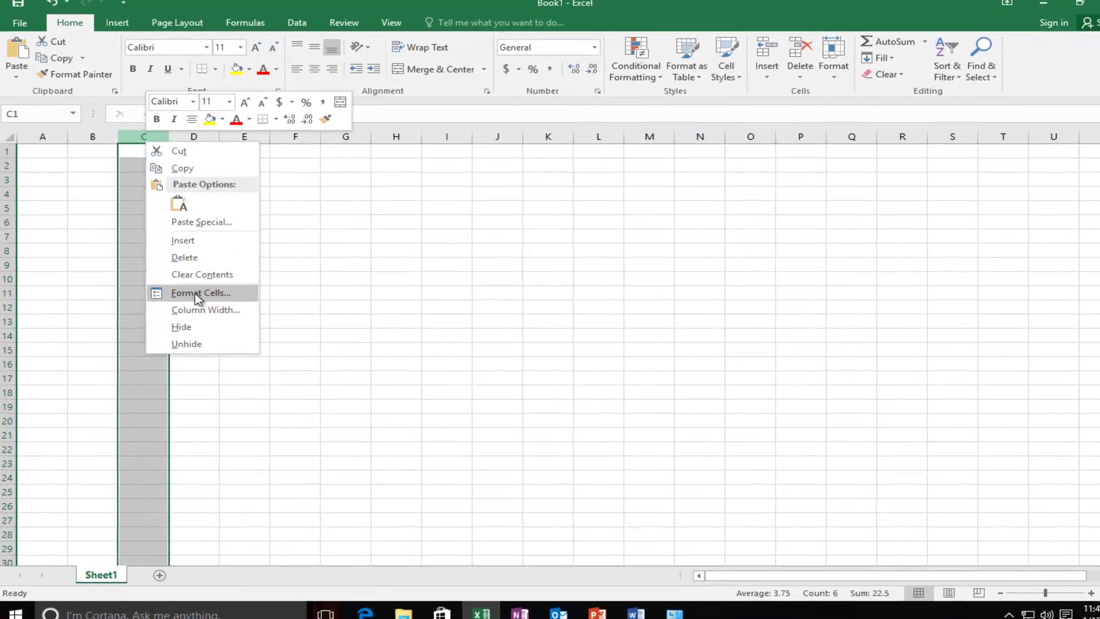
left_click(197, 293)
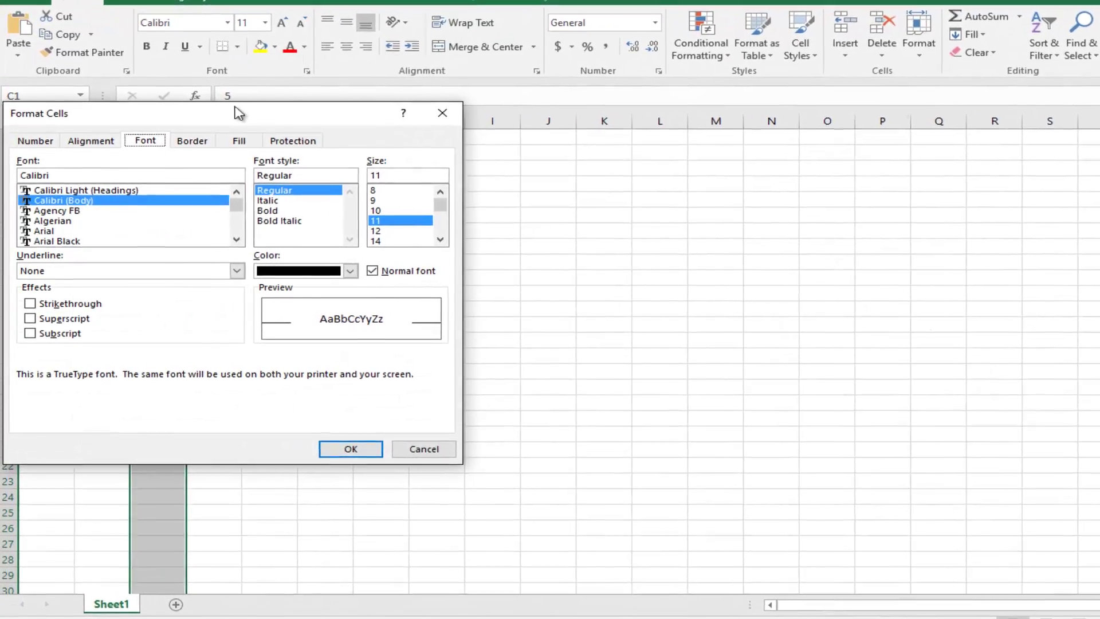
left_click_drag(239, 112, 293, 107)
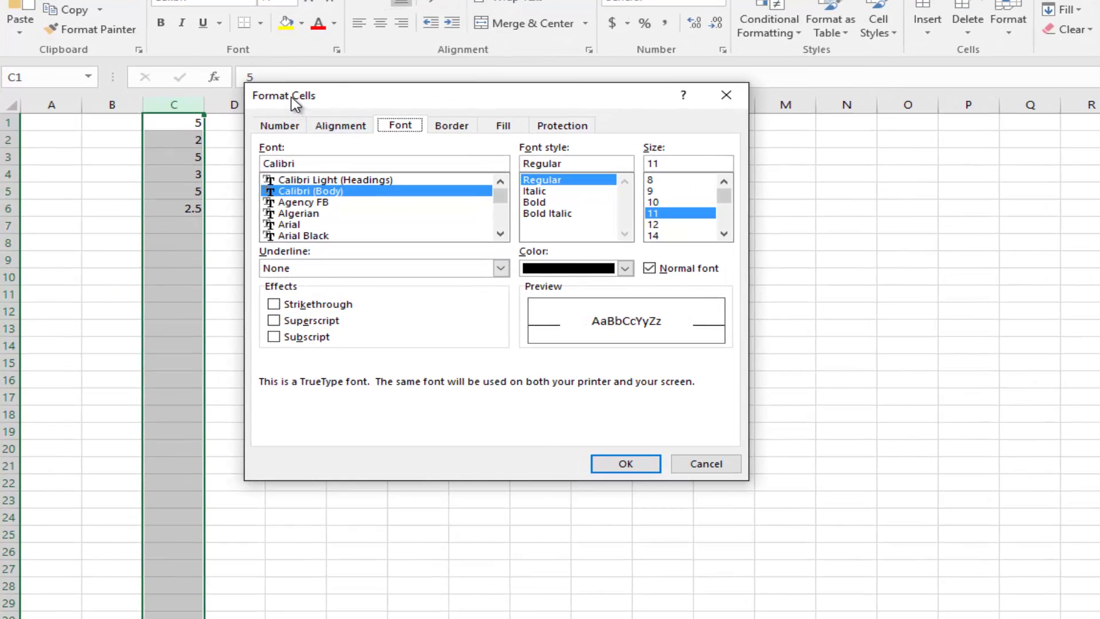
Choose the Currency number format with 2 decimal places and the $ symbol.
left_click(282, 127)
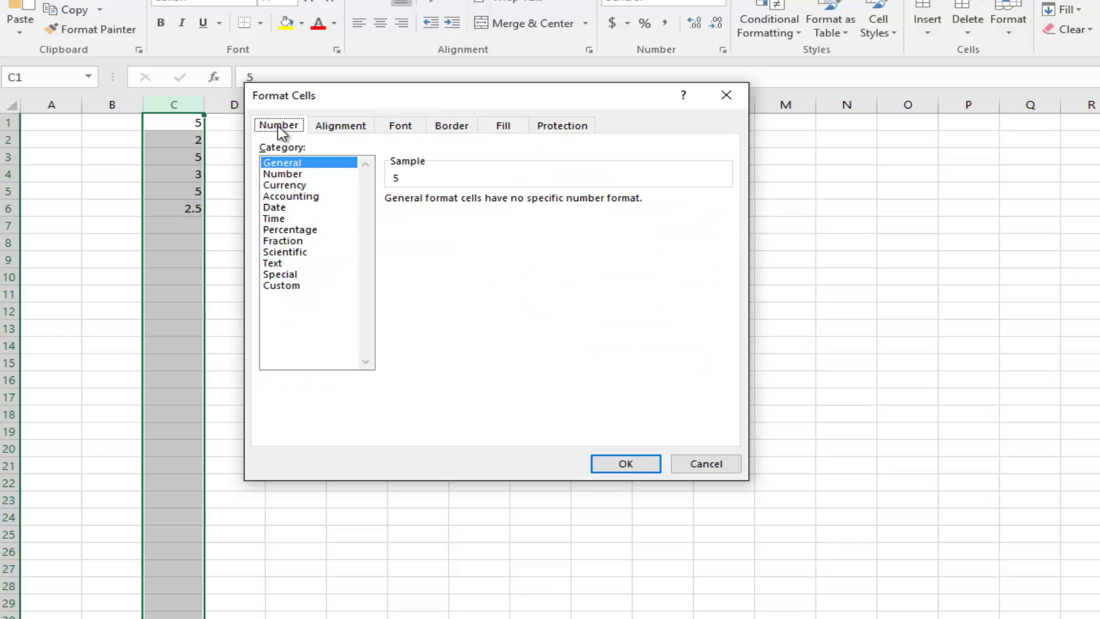
left_click(282, 186)
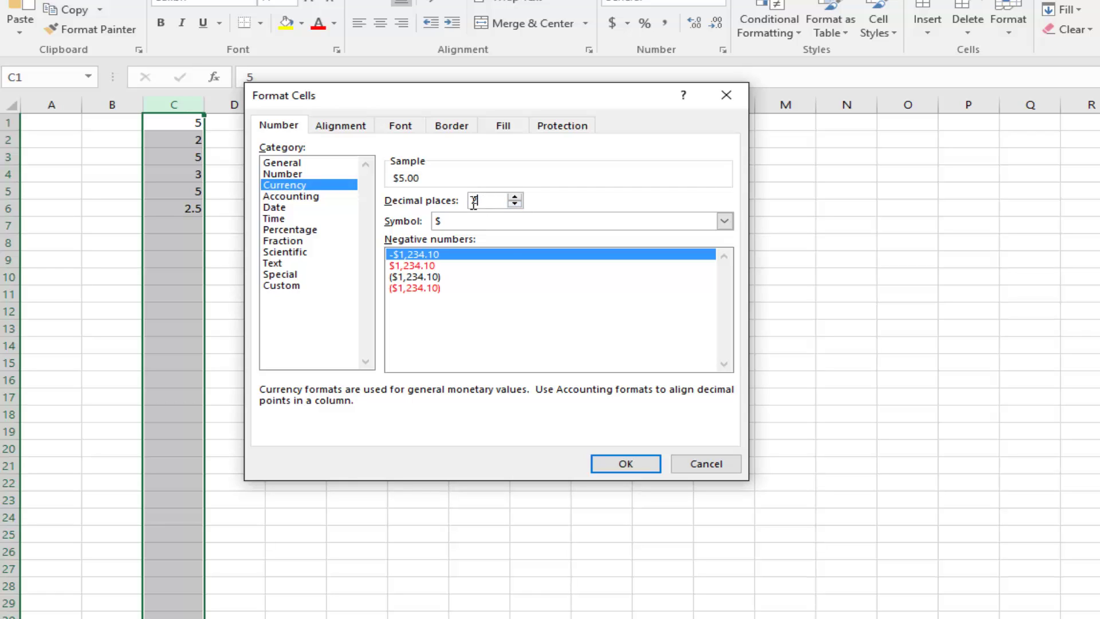
left_click(446, 223)
left_click(455, 247)
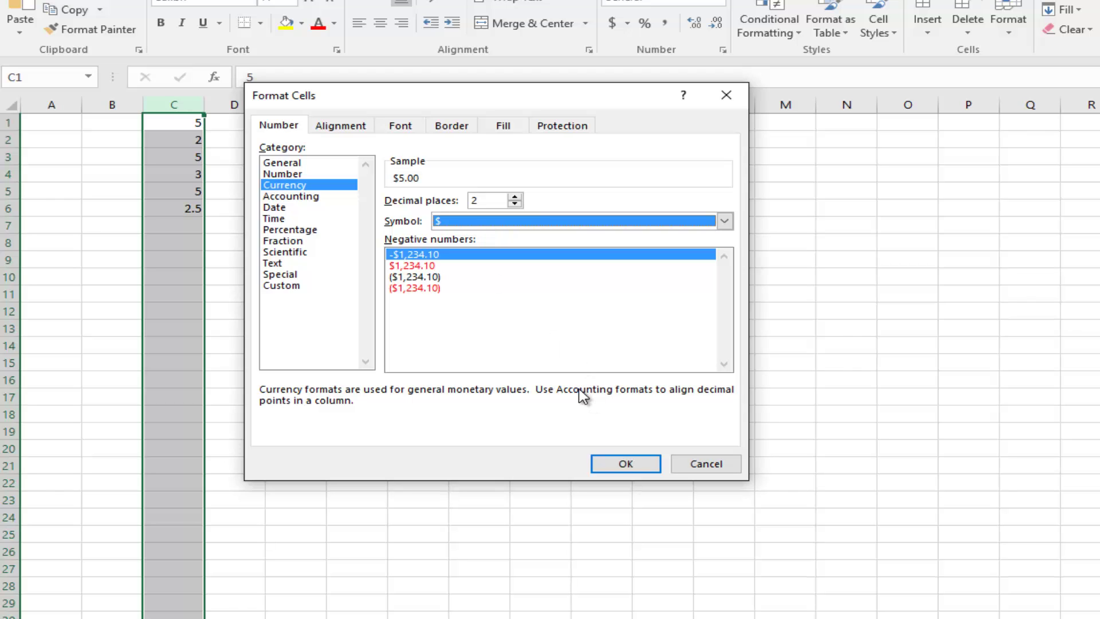
Apply the currency format and select the formatted values C1 to C6.
left_click(625, 464)
left_click(234, 225)
left_click(174, 208)
left_click_drag(173, 209, 174, 122)
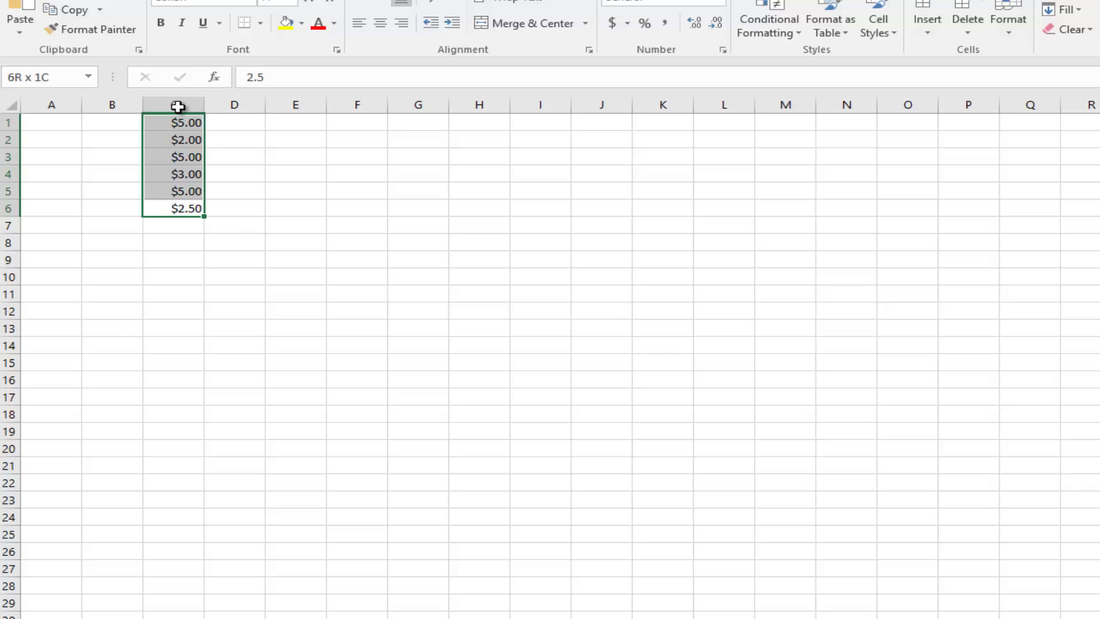
Inspect cells C11, C6 and C8 to confirm the values behind the currency display.
left_click(233, 260)
left_click(174, 295)
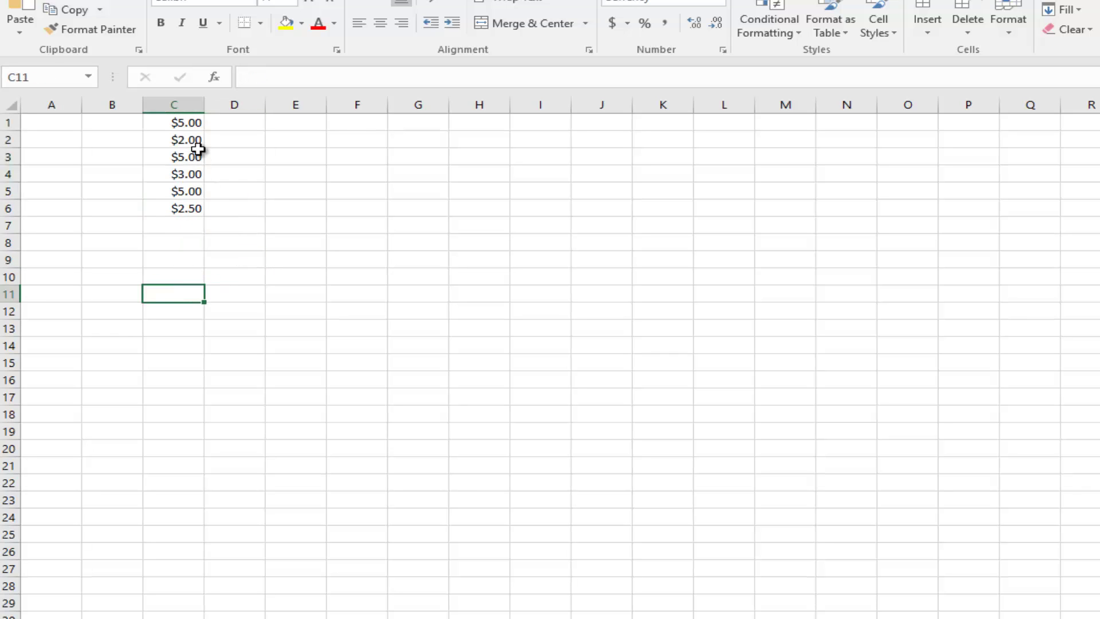
left_click(181, 211)
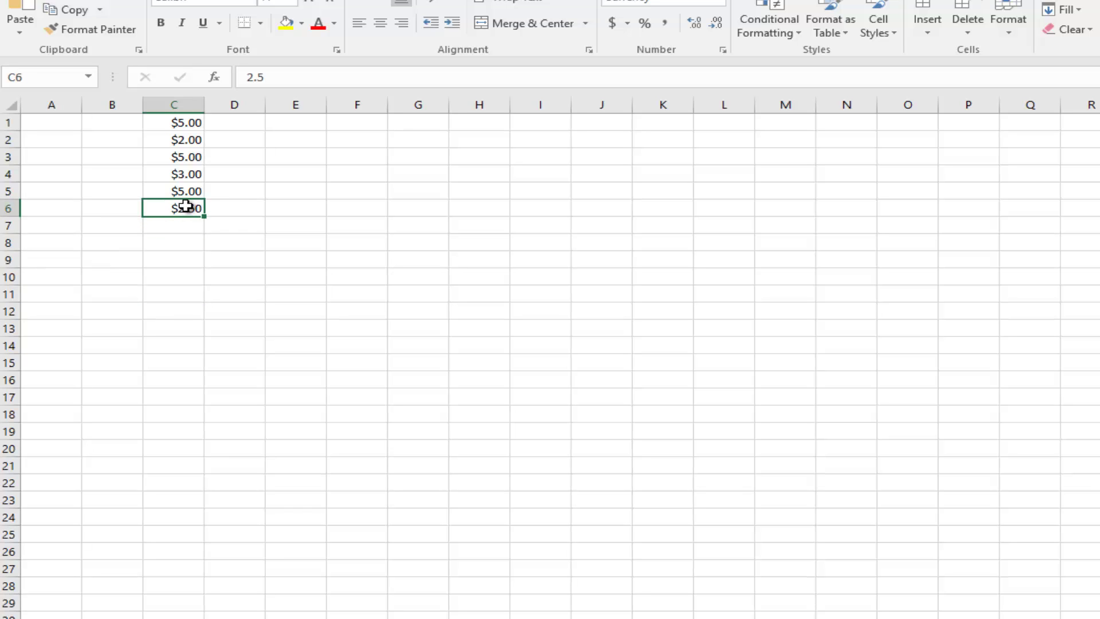
left_click(184, 244)
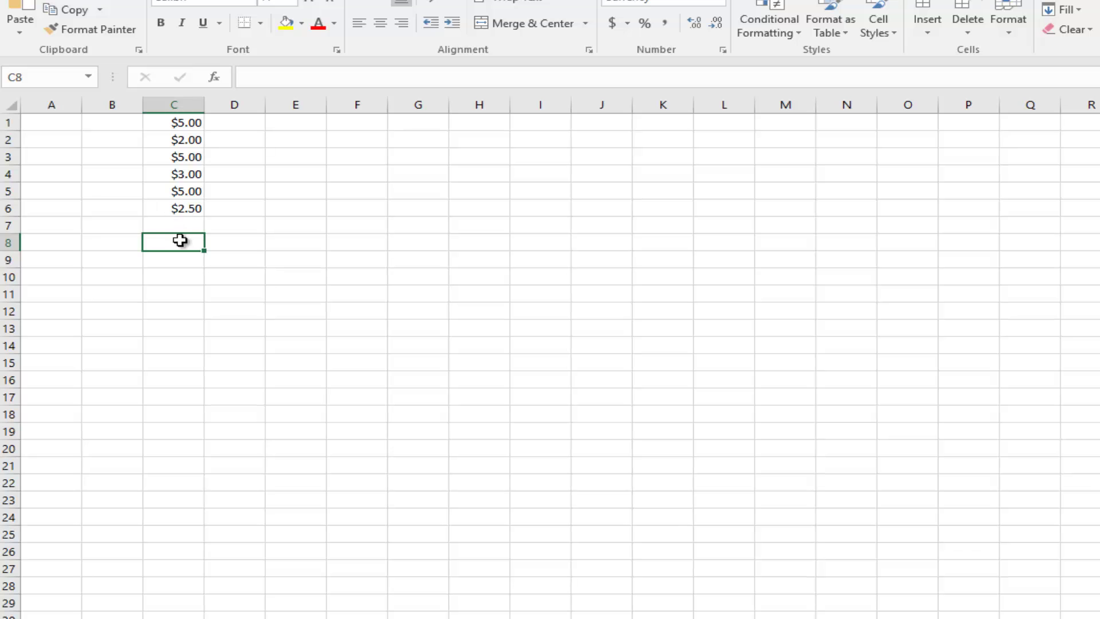
left_click(181, 209)
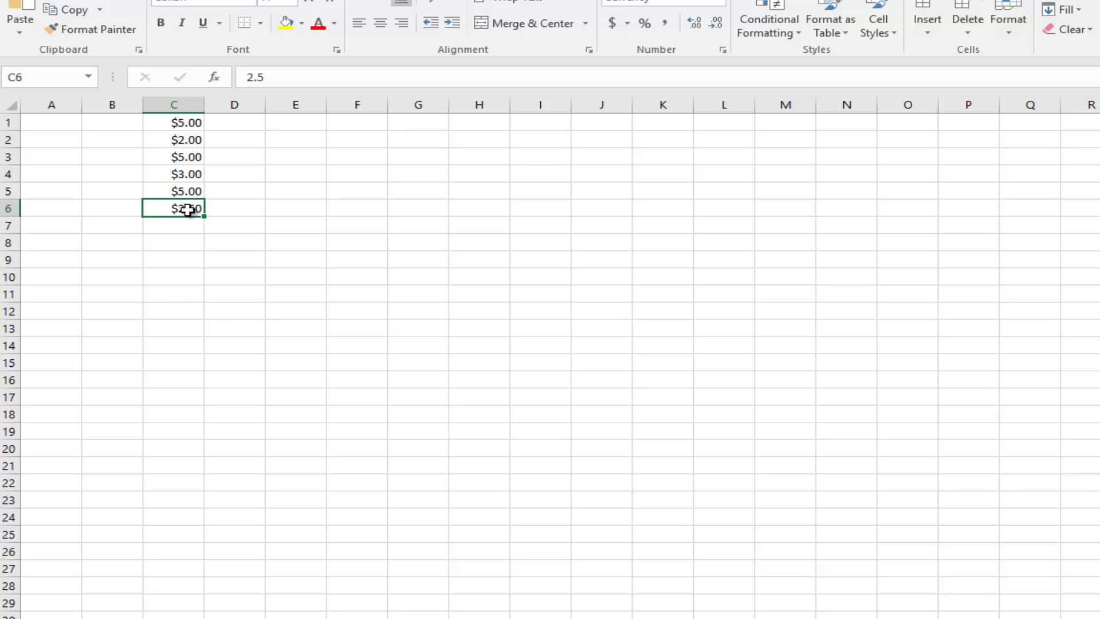